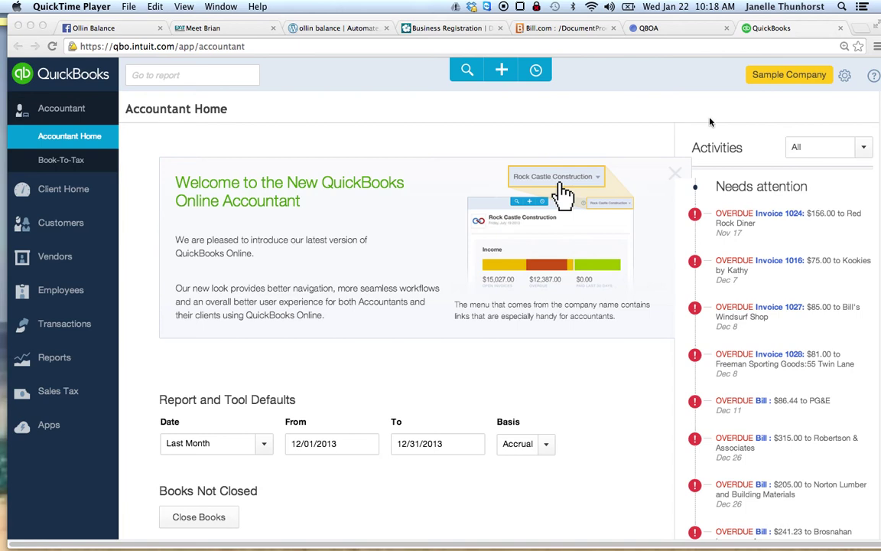
View the upgrade options in the sample company's account information and dismiss the error notice.
left_click(845, 76)
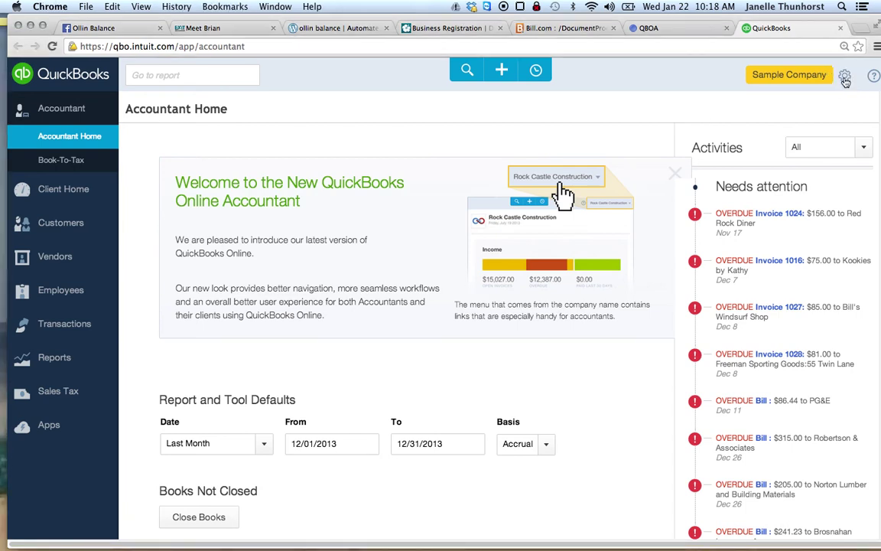
left_click(846, 81)
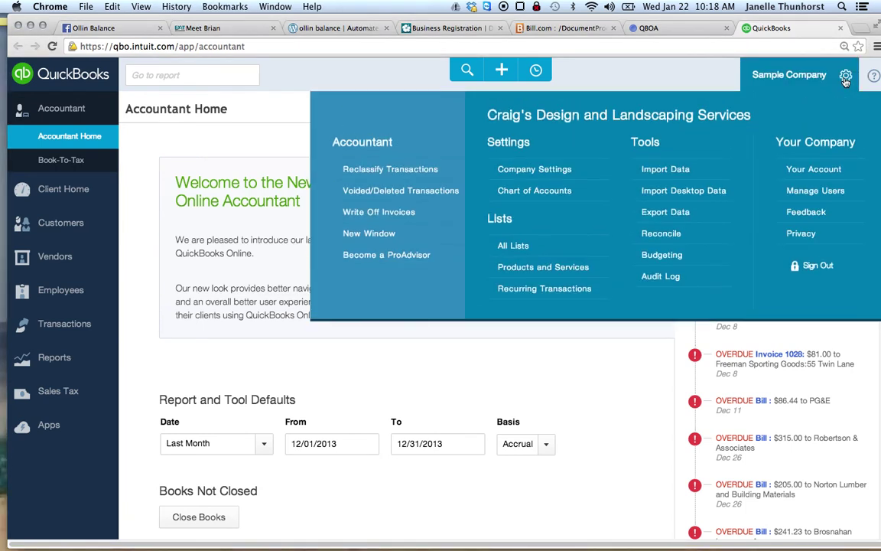
left_click(815, 172)
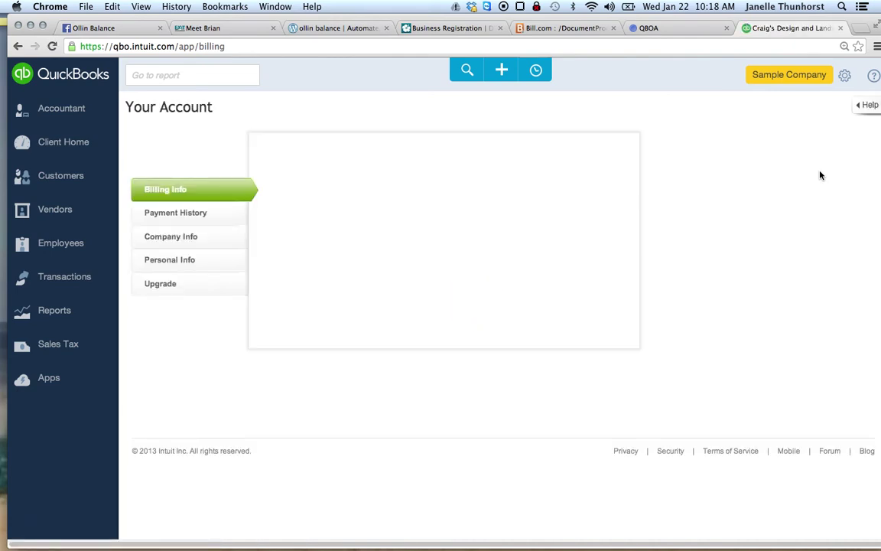
left_click(161, 284)
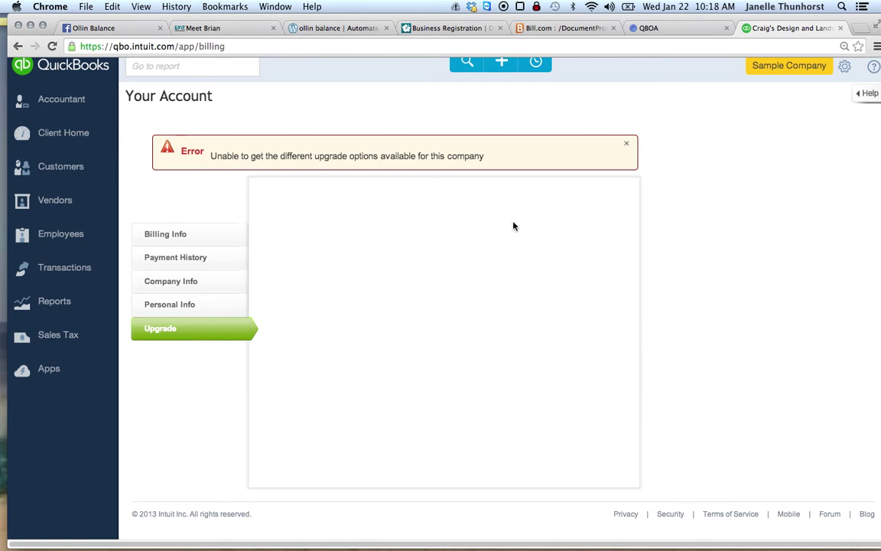
left_click(626, 143)
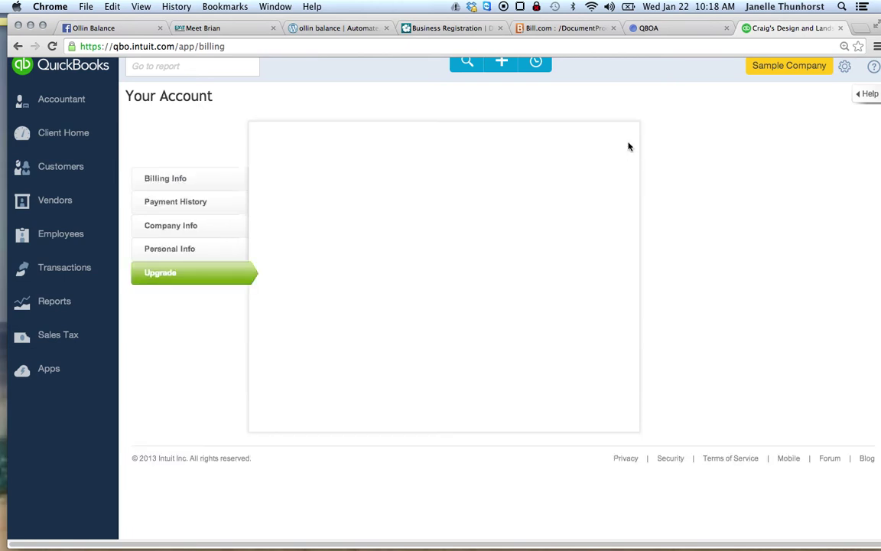
Turn on location tracking in the company settings and set the terminology for location to Business.
left_click(842, 79)
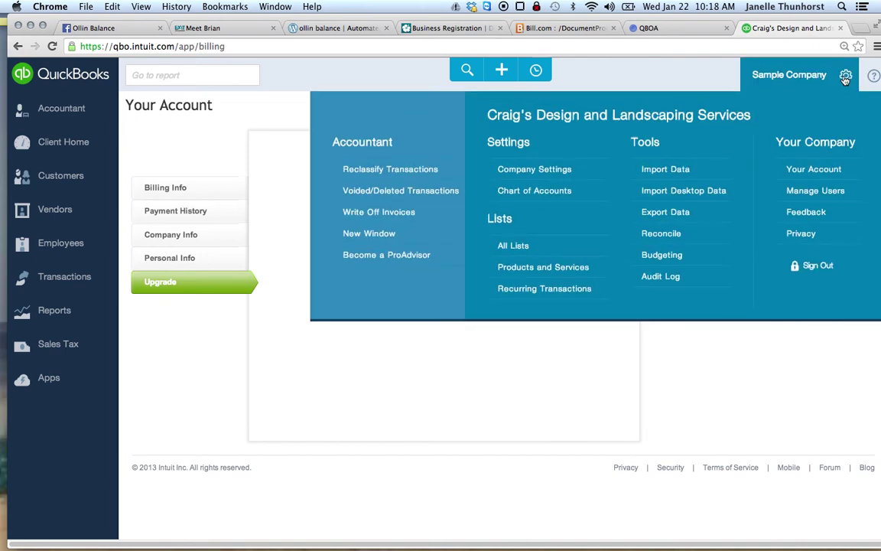
left_click(538, 171)
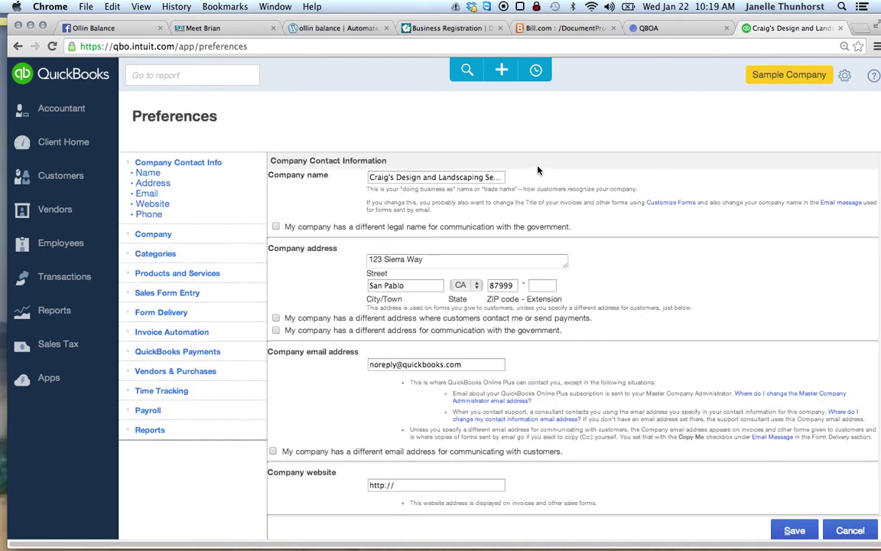
scroll(354, 260, "down", 5)
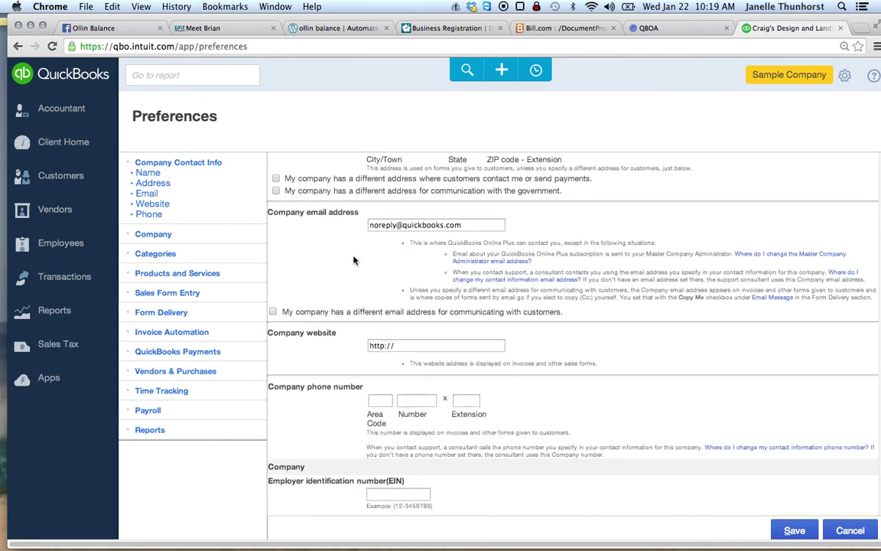
scroll(354, 260, "down", 12)
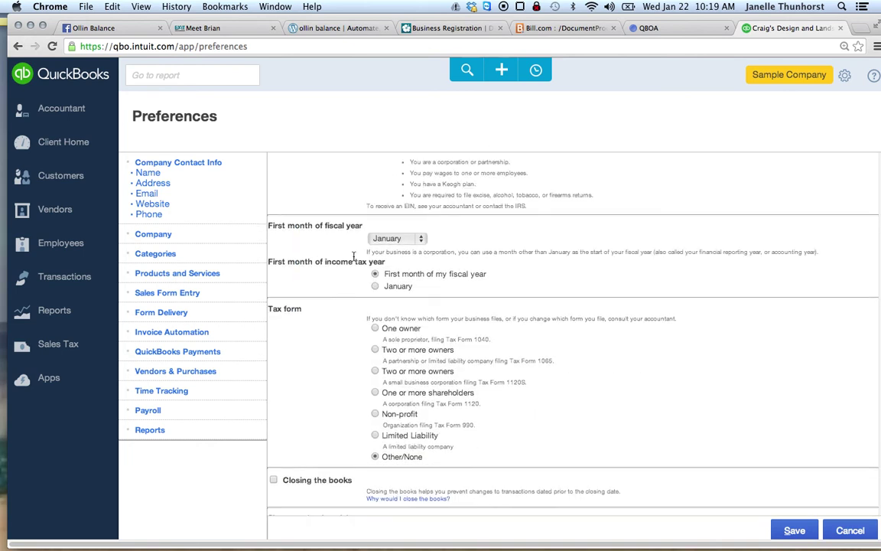
scroll(354, 261, "down", 10)
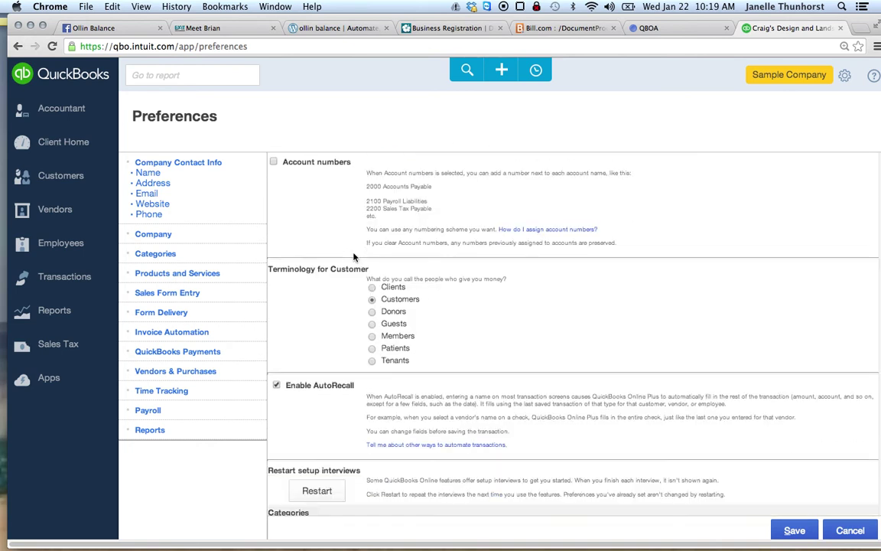
scroll(354, 257, "down", 5)
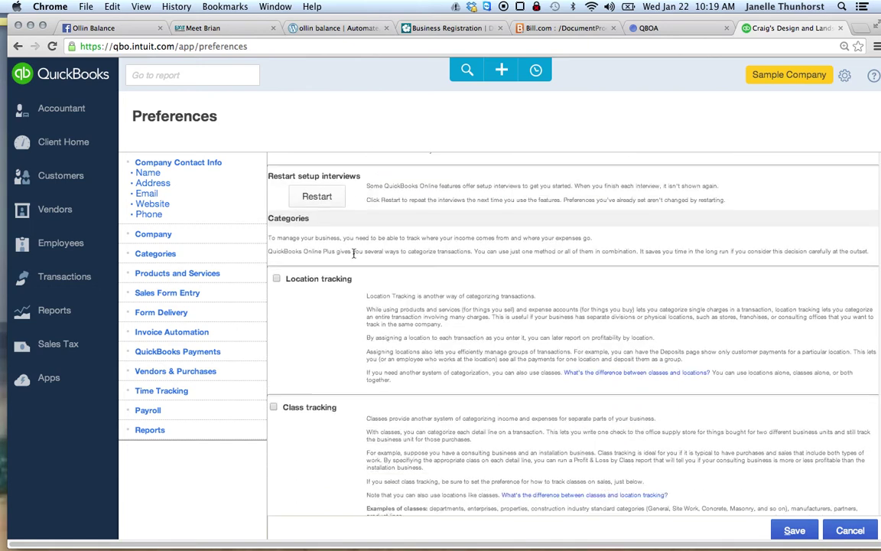
left_click(276, 279)
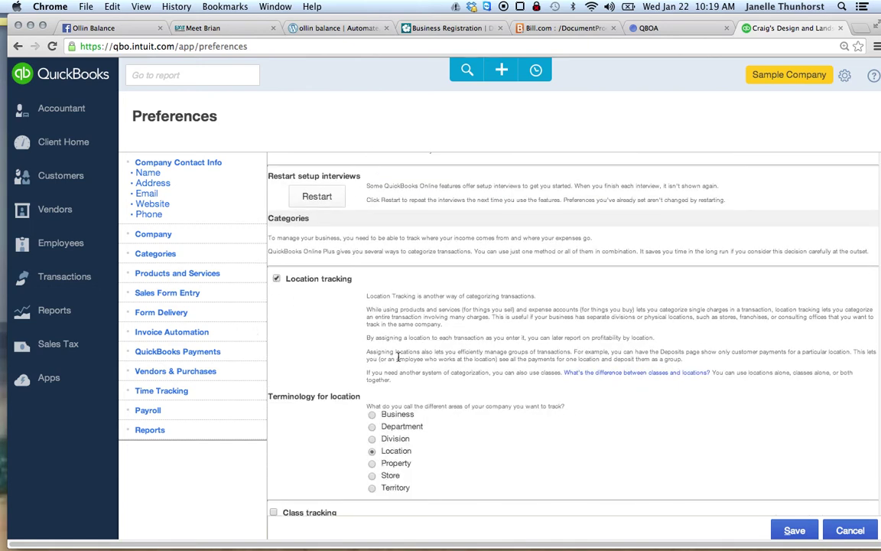
scroll(403, 373, "down", 1)
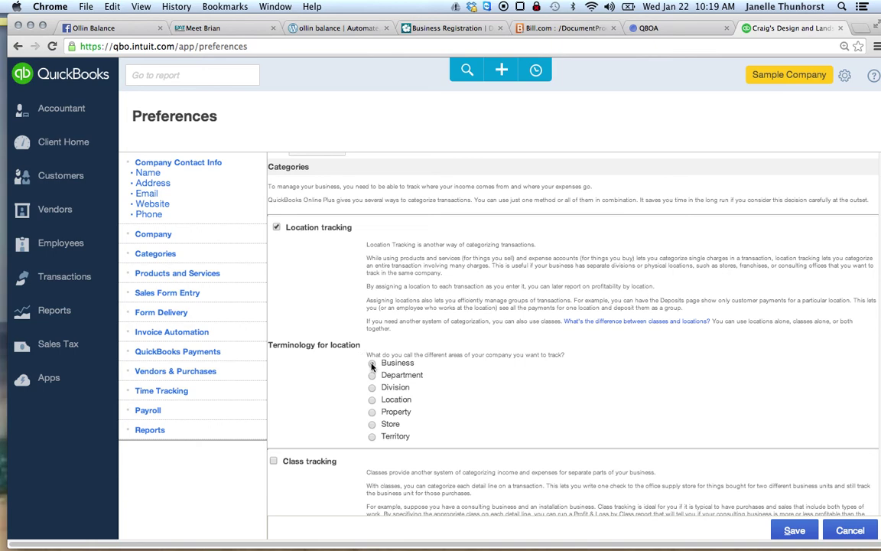
scroll(478, 433, "down", 5)
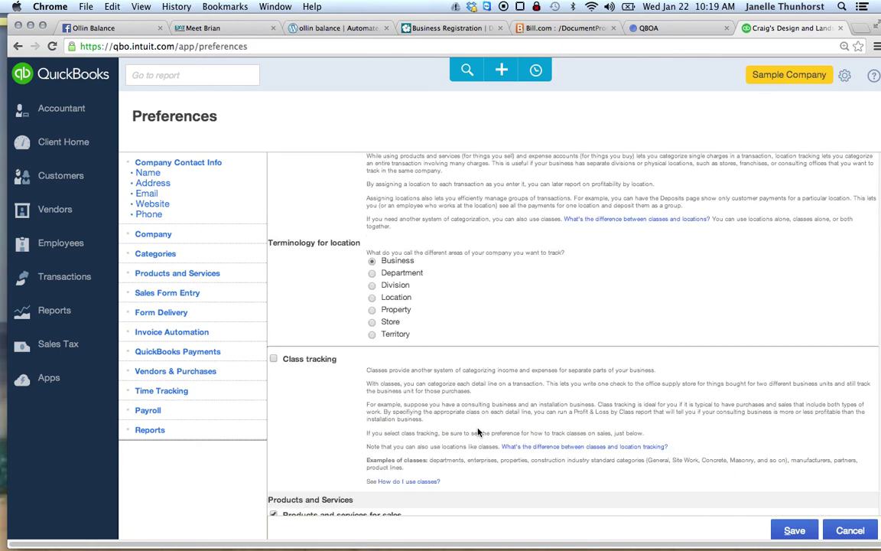
Turn on class tracking, save the company preferences and dismiss the browser zoom notice.
scroll(479, 434, "down", 1)
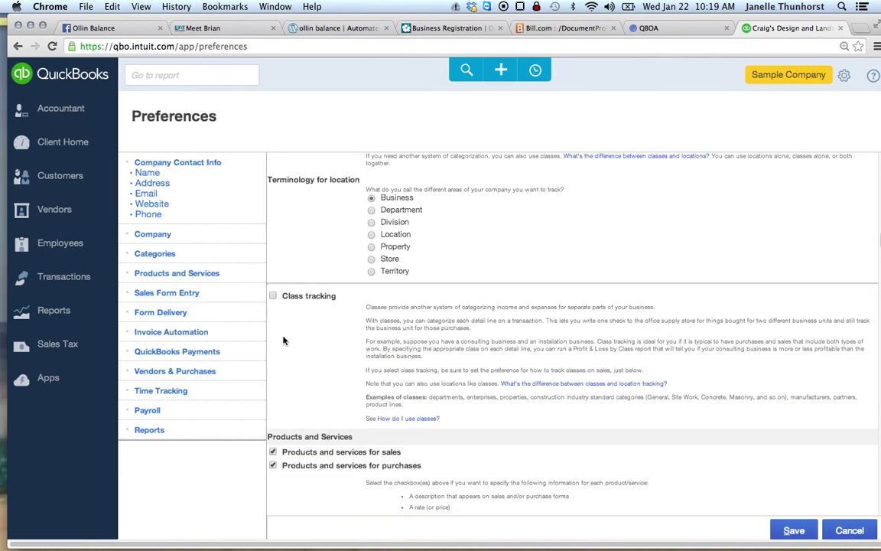
left_click(273, 296)
scroll(612, 429, "down", 1)
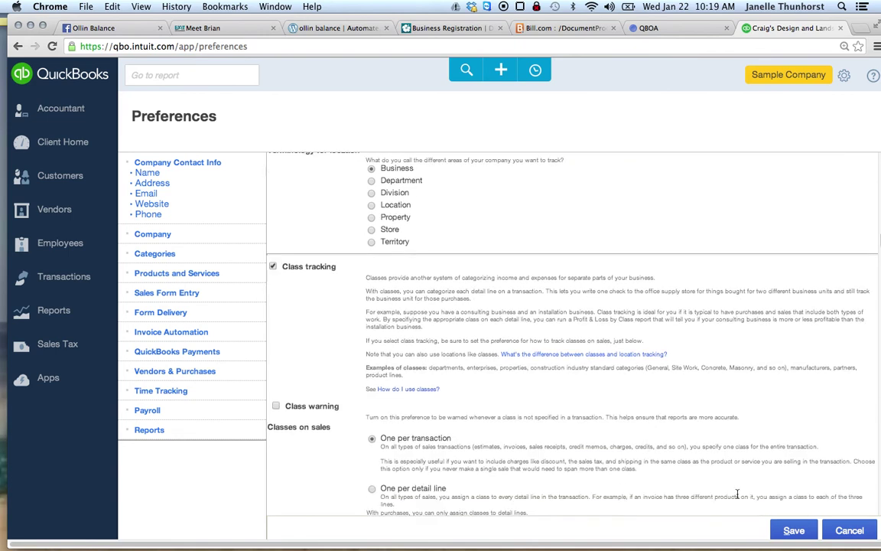
left_click(794, 532)
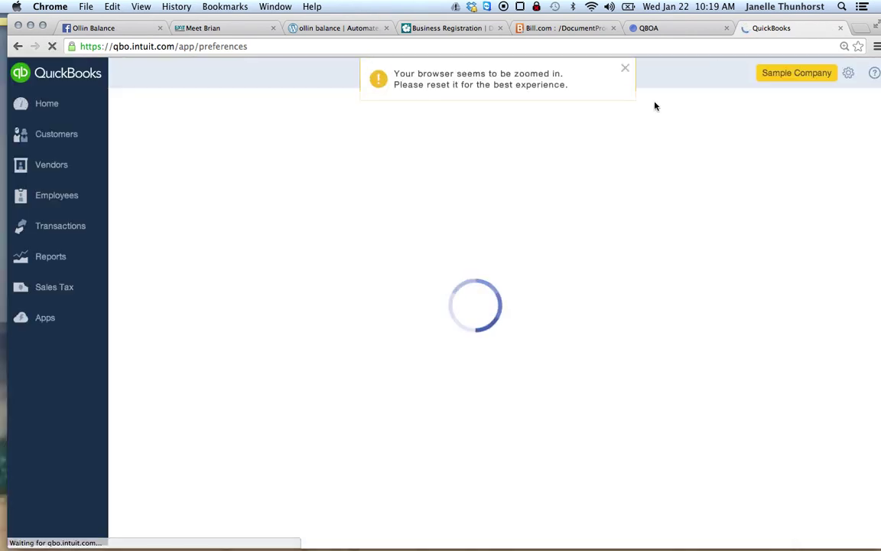
left_click(625, 68)
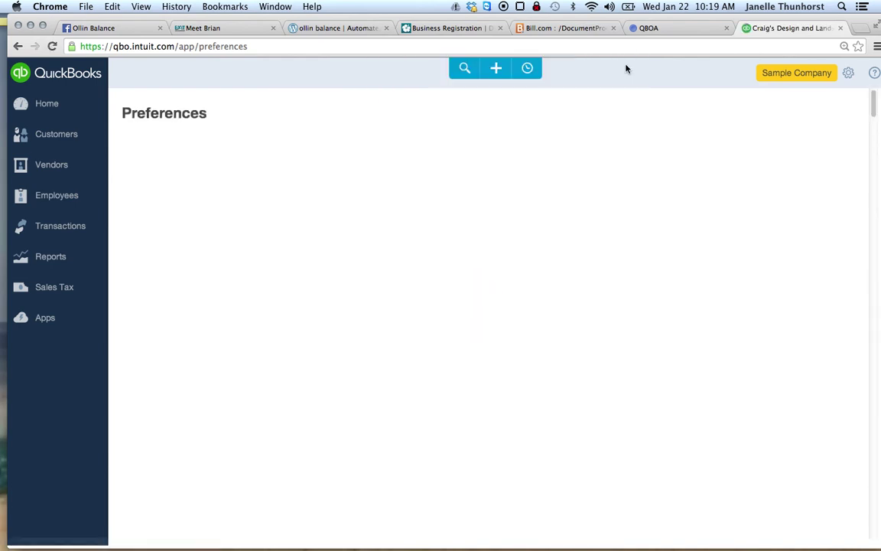
Open the Businesses list from the overview of all lists.
left_click(849, 75)
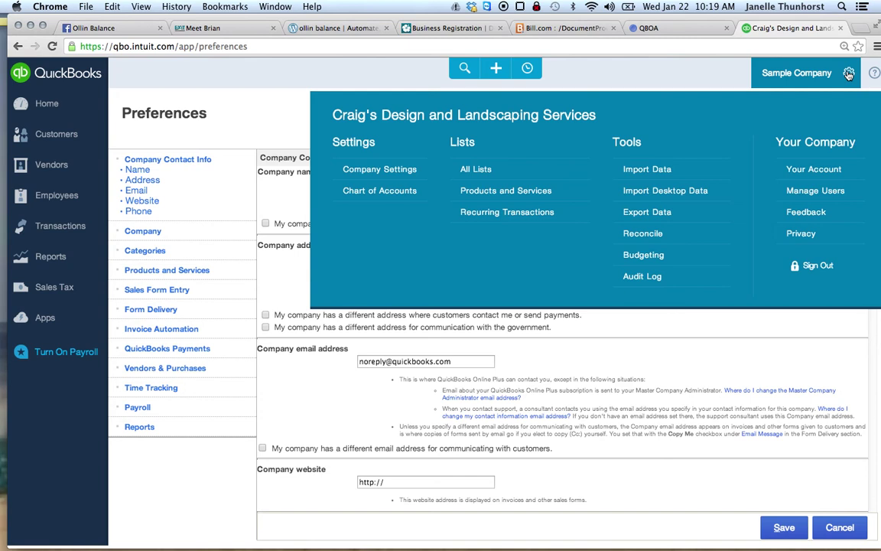
left_click(497, 171)
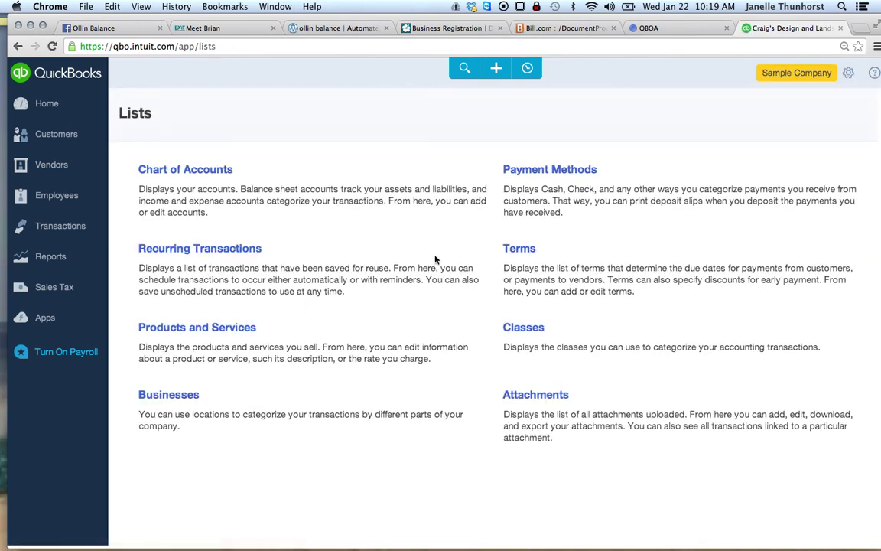
left_click(185, 403)
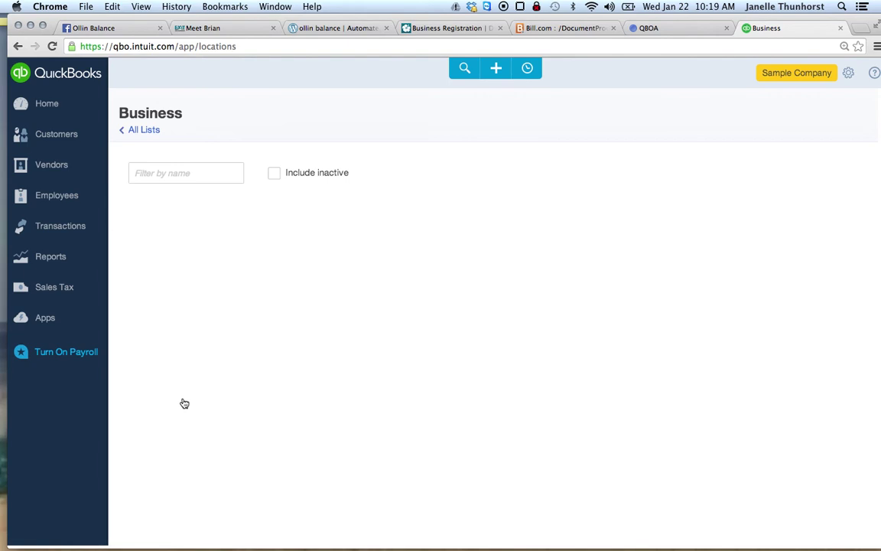
key("super+equal")
left_click(496, 68)
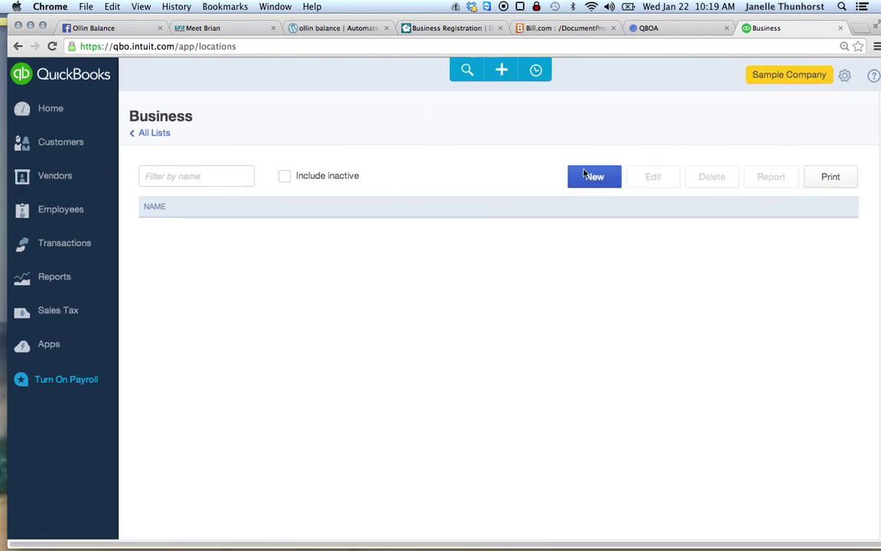
Add two new businesses named Biz #1 and Biz #2 to the list.
left_click(586, 176)
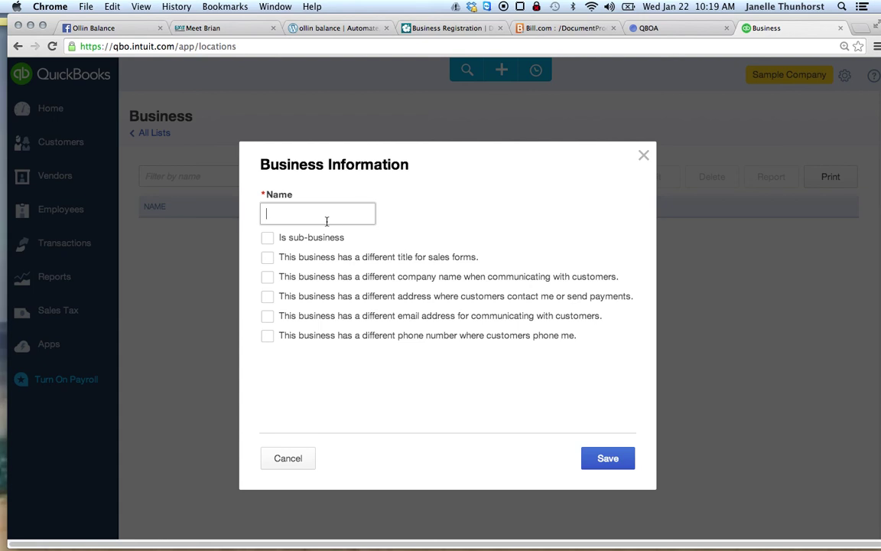
type("Biz #1")
left_click(619, 467)
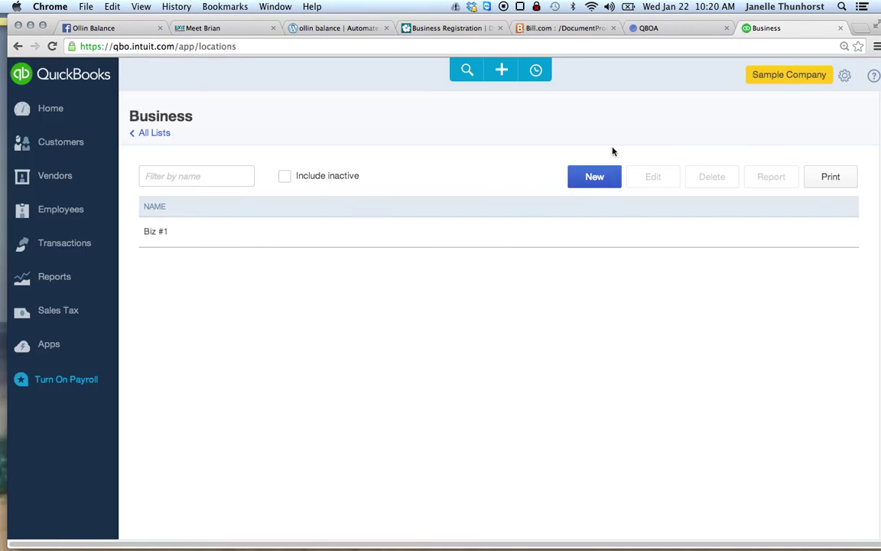
left_click(593, 179)
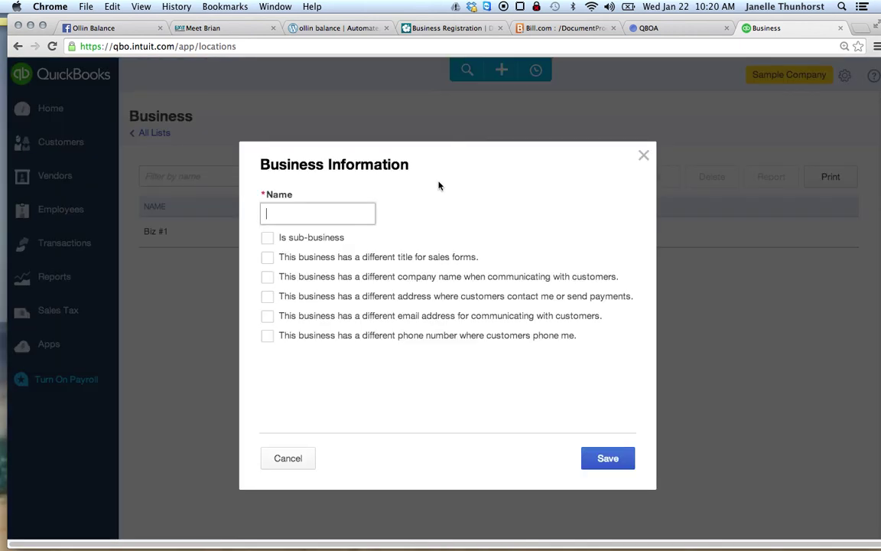
type("Biz #2")
left_click(608, 460)
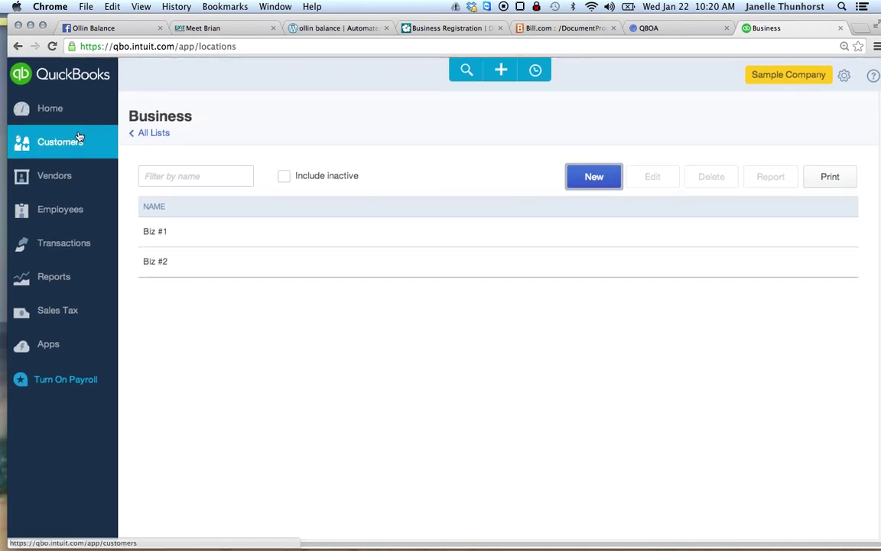
In the downloaded bank transactions, assign the $55.00 Books By Bessie transaction to business Biz #1 and accept it.
mouse_move(79, 251)
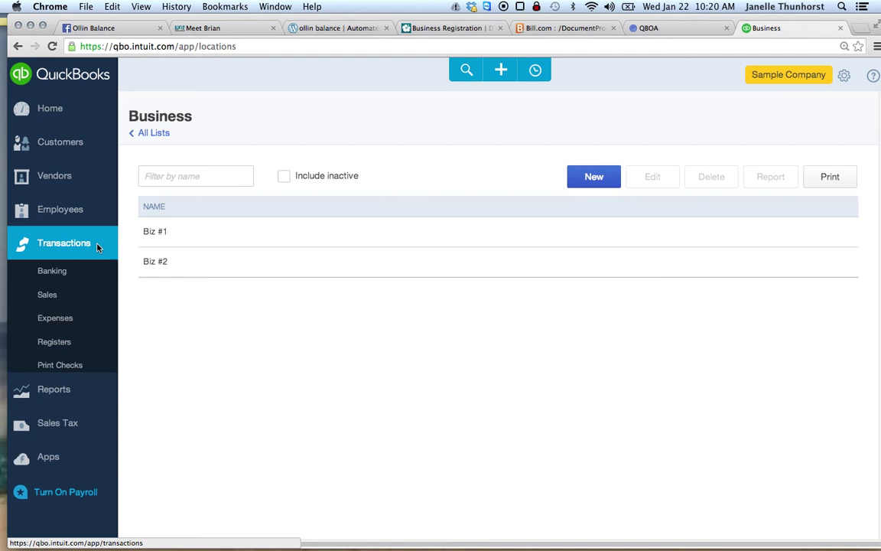
left_click(61, 276)
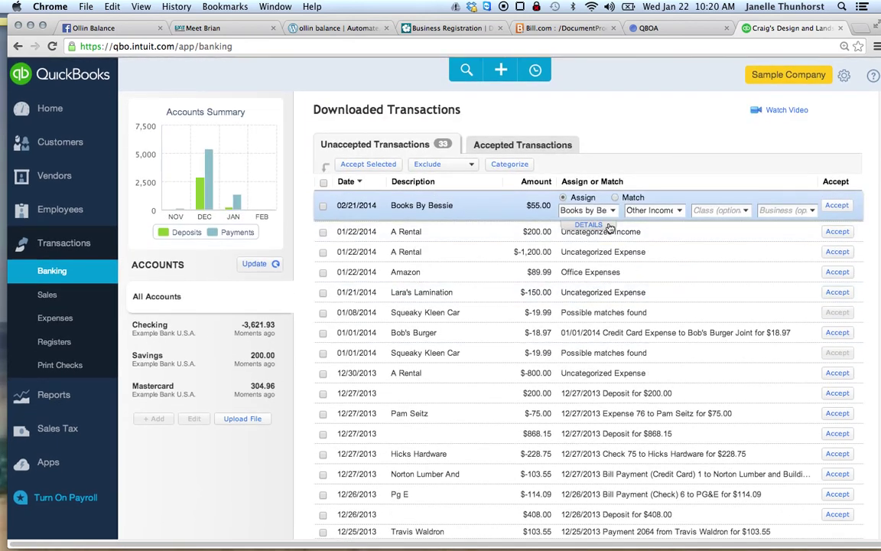
left_click(745, 210)
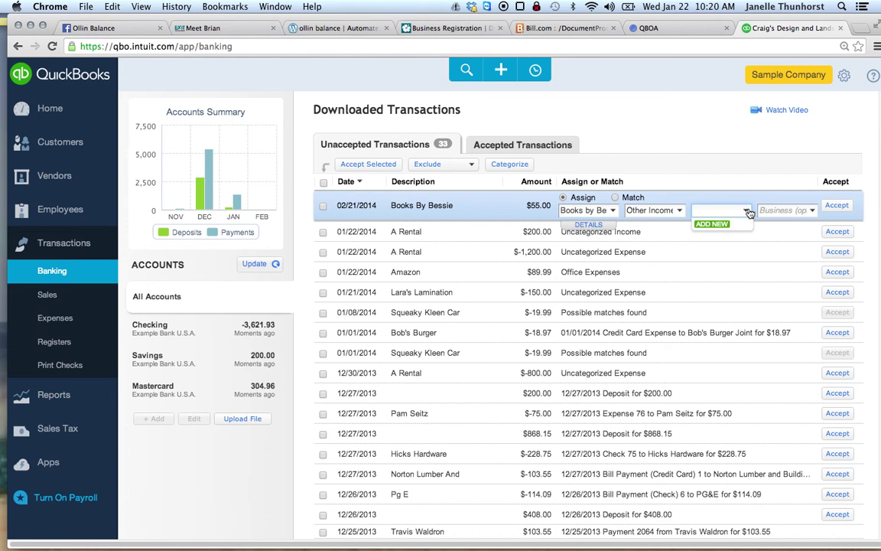
left_click(812, 211)
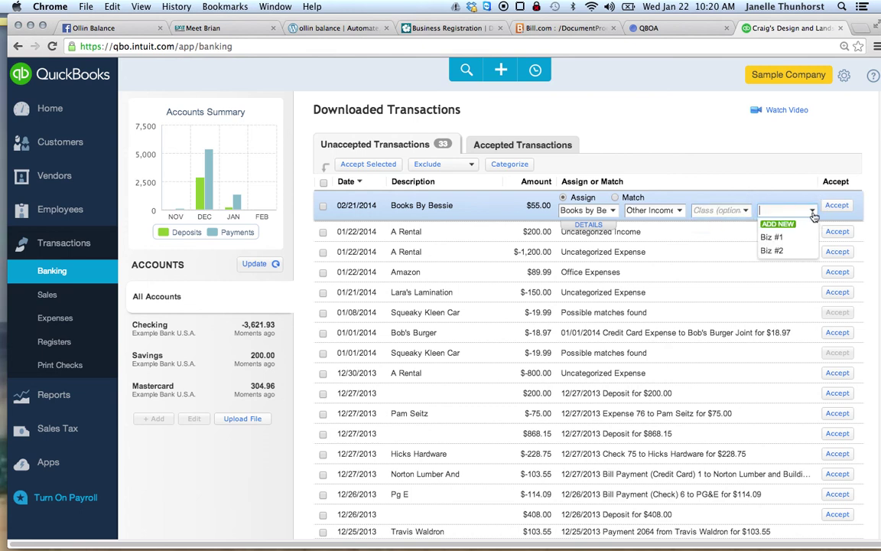
left_click(775, 237)
left_click(838, 205)
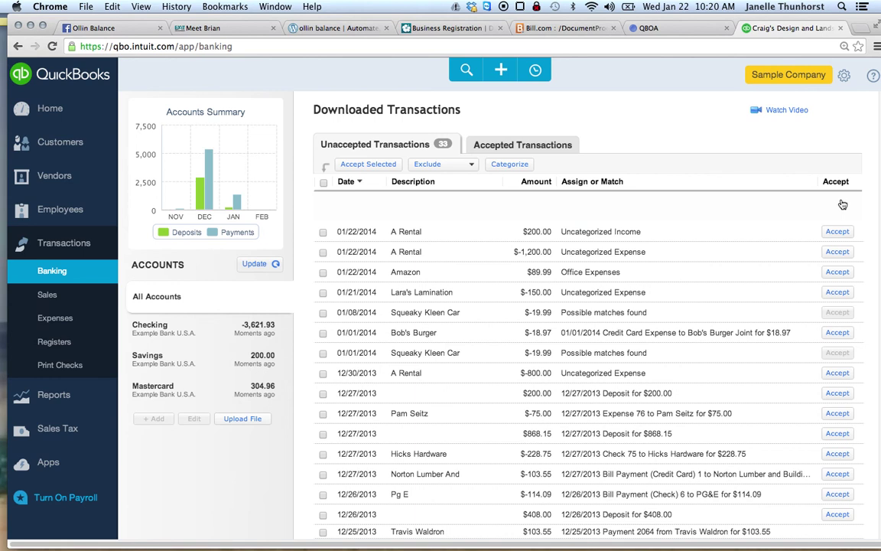
Assign the $200.00 A Rental transaction to business Biz #2 and accept it.
left_click(813, 212)
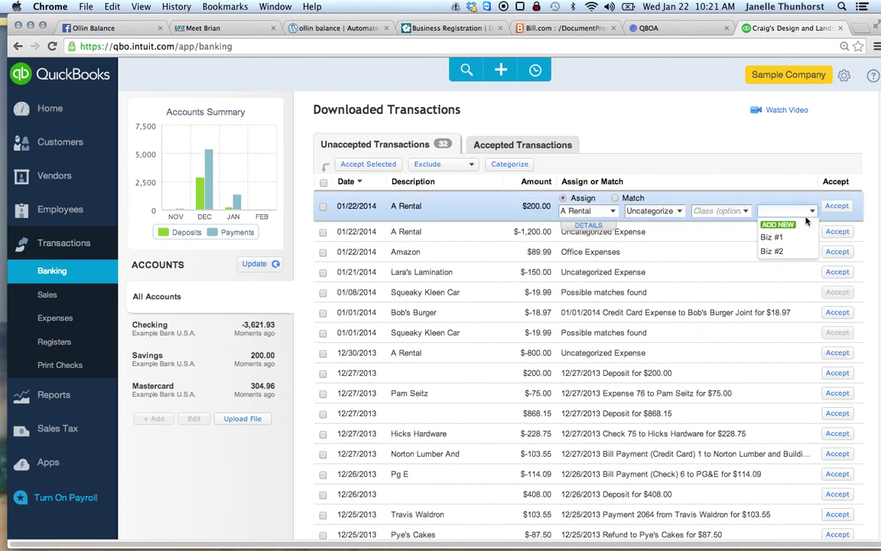
left_click(782, 251)
left_click(847, 208)
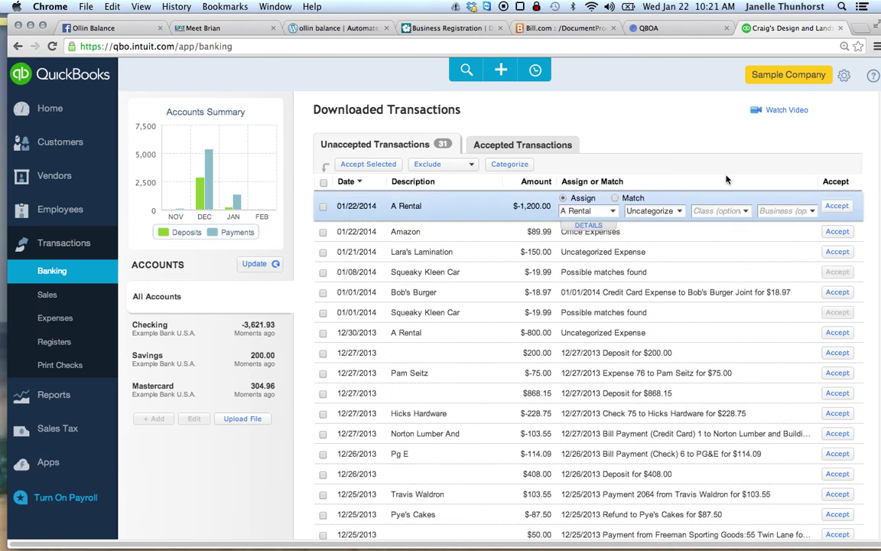
View the Ollin Balance Facebook page and the realtor's agent page that are already open in the browser.
mouse_move(727, 180)
left_click(130, 29)
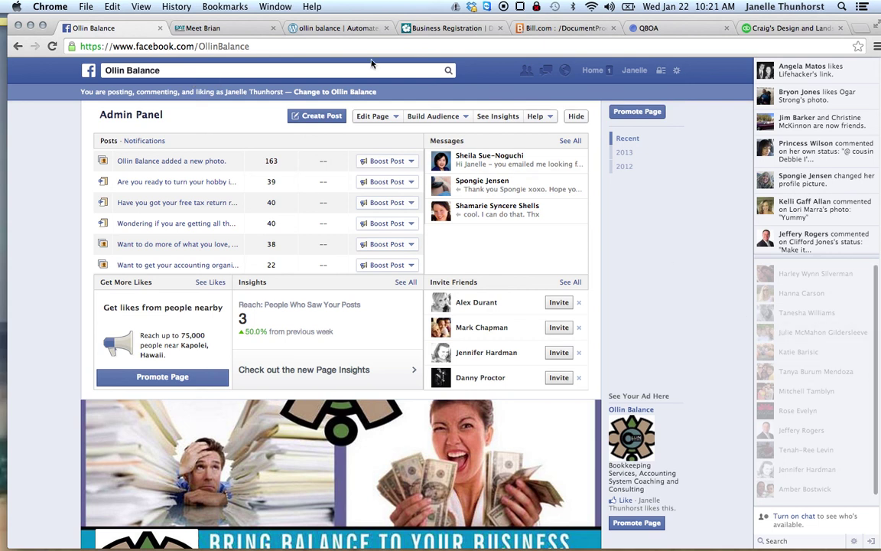
left_click(215, 27)
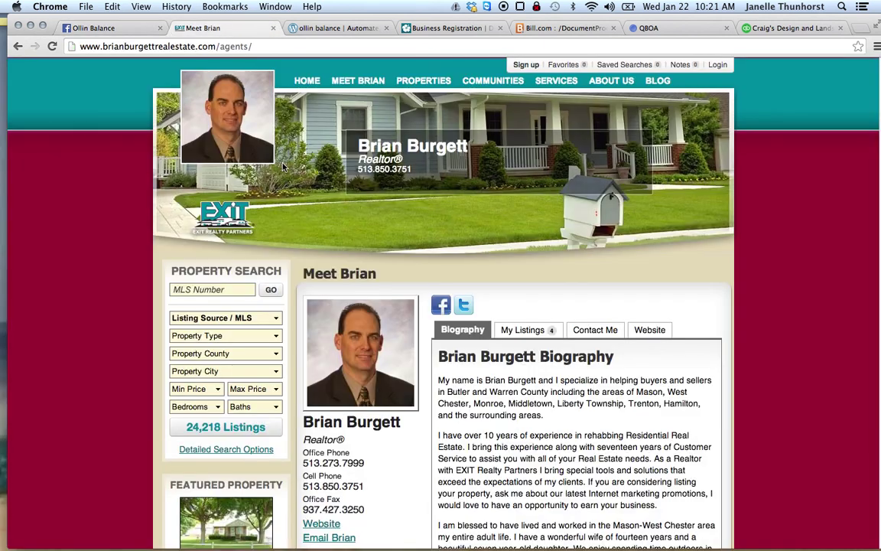